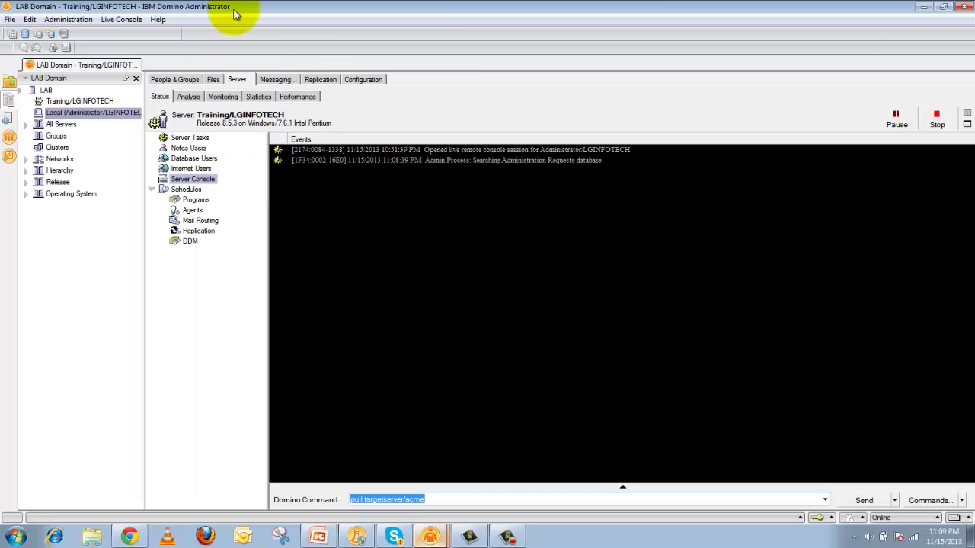
Step: Review the targetserver/acme connection's replication and schedule settings: 08:00 AM-10:00 PM, every 360 minutes
{"action": "left_click", "coordinate": [354, 80]}
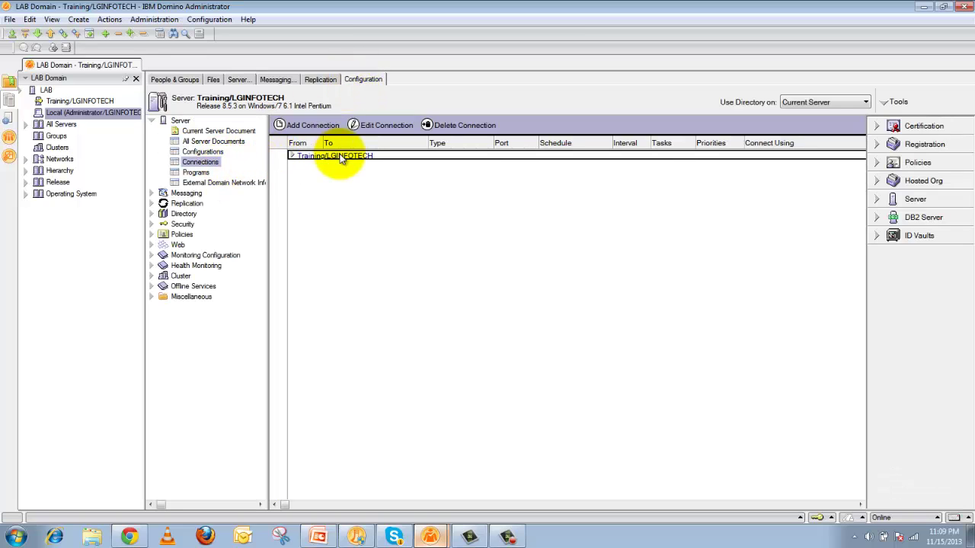
{"action": "left_click", "coordinate": [292, 156]}
{"action": "left_click", "coordinate": [312, 167]}
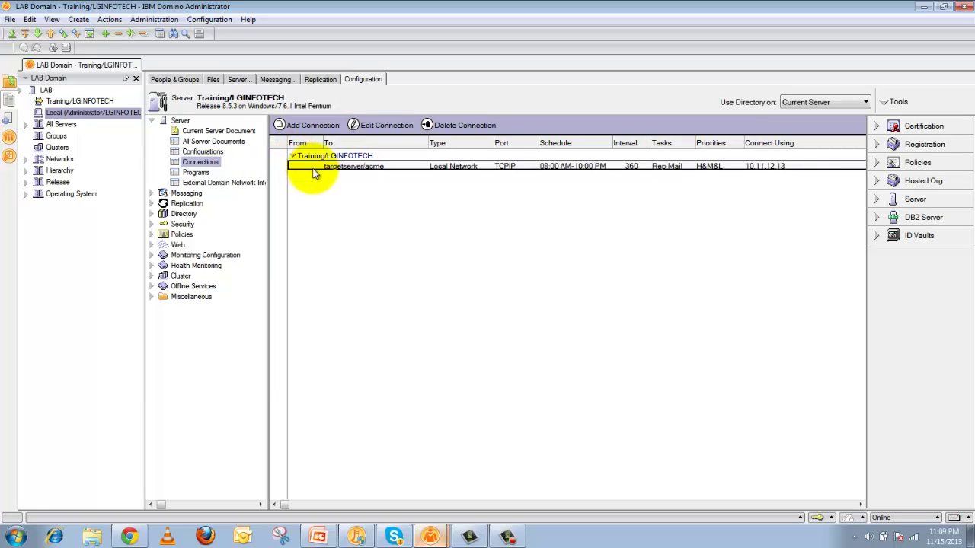
{"action": "double_click", "coordinate": [313, 170]}
{"action": "left_click", "coordinate": [227, 135]}
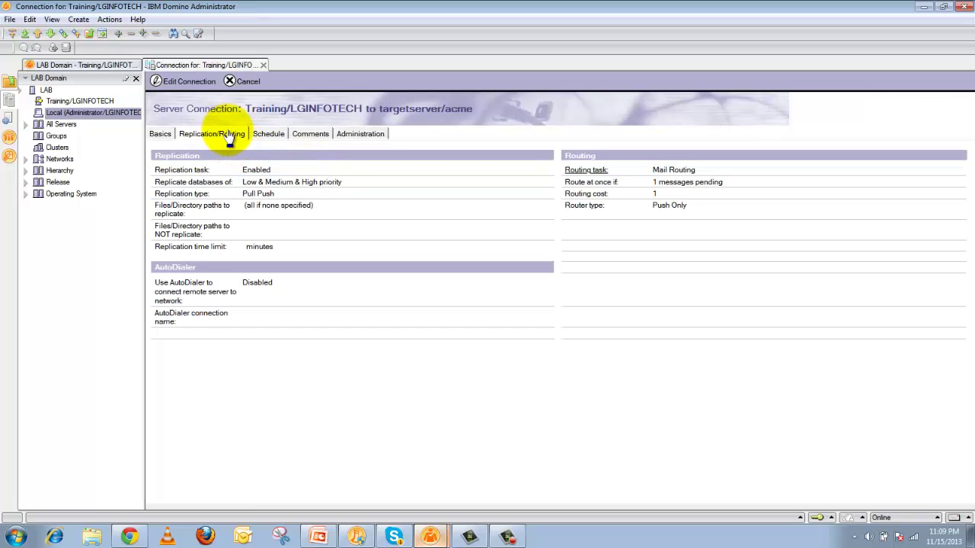
{"action": "left_click", "coordinate": [273, 136]}
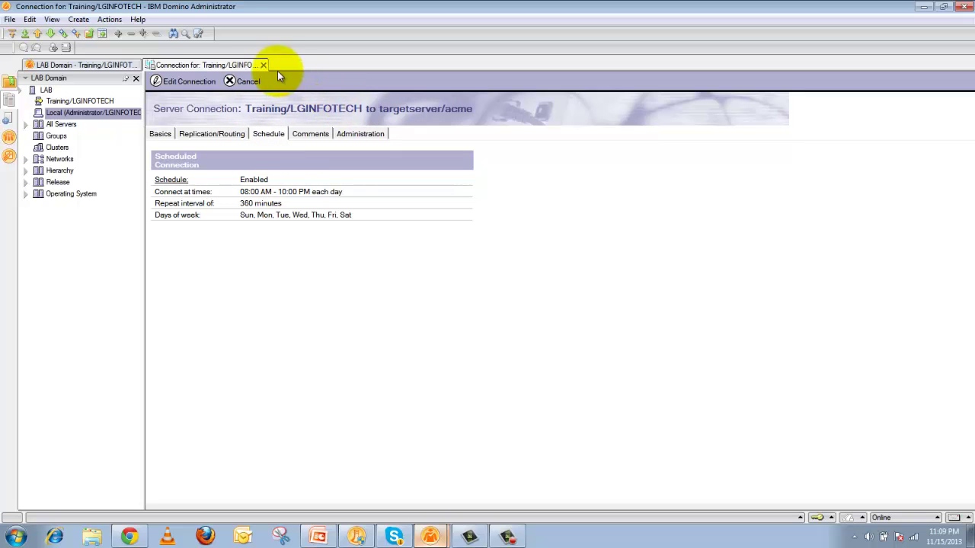
{"action": "left_click", "coordinate": [255, 80]}
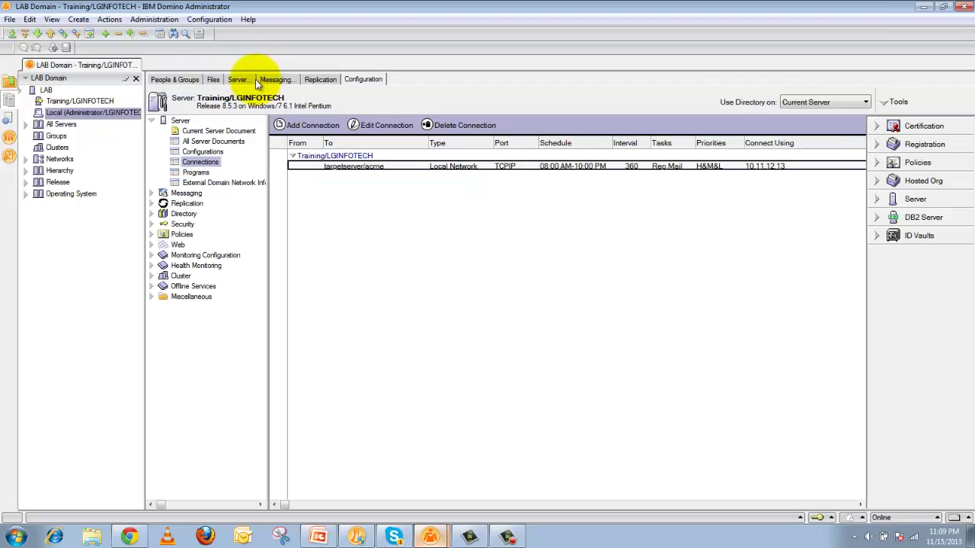
{"action": "left_click", "coordinate": [293, 156]}
{"action": "left_click", "coordinate": [293, 156]}
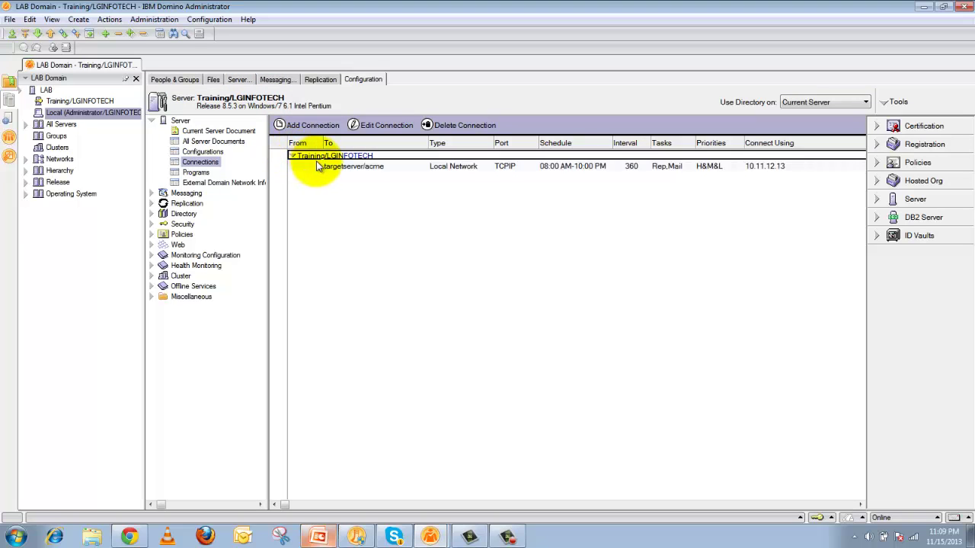
{"action": "double_click", "coordinate": [329, 167]}
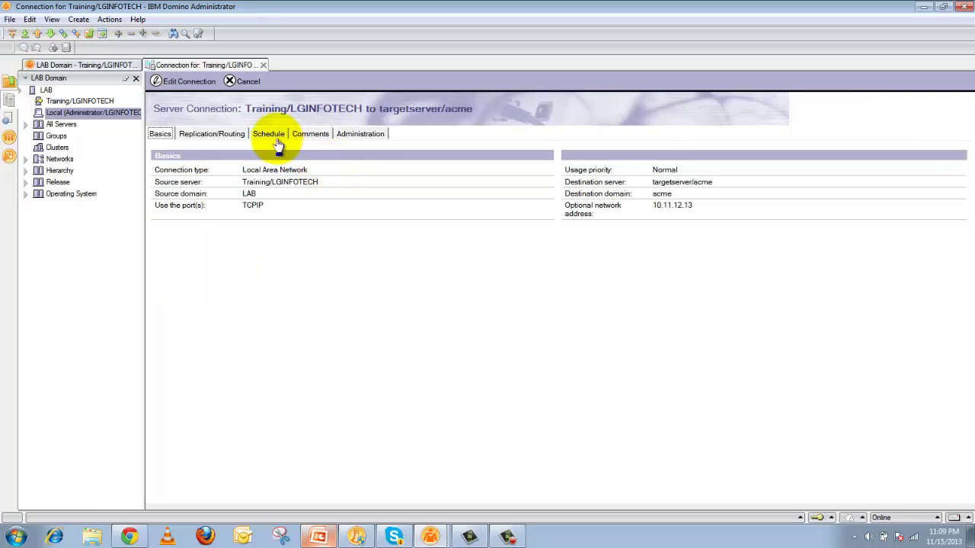
{"action": "left_click", "coordinate": [224, 139]}
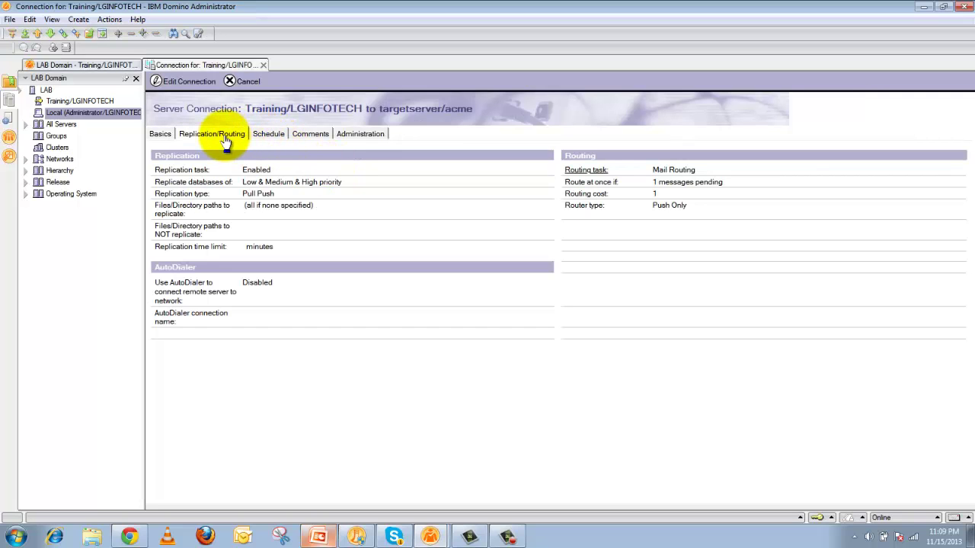
{"action": "double_click", "coordinate": [280, 196]}
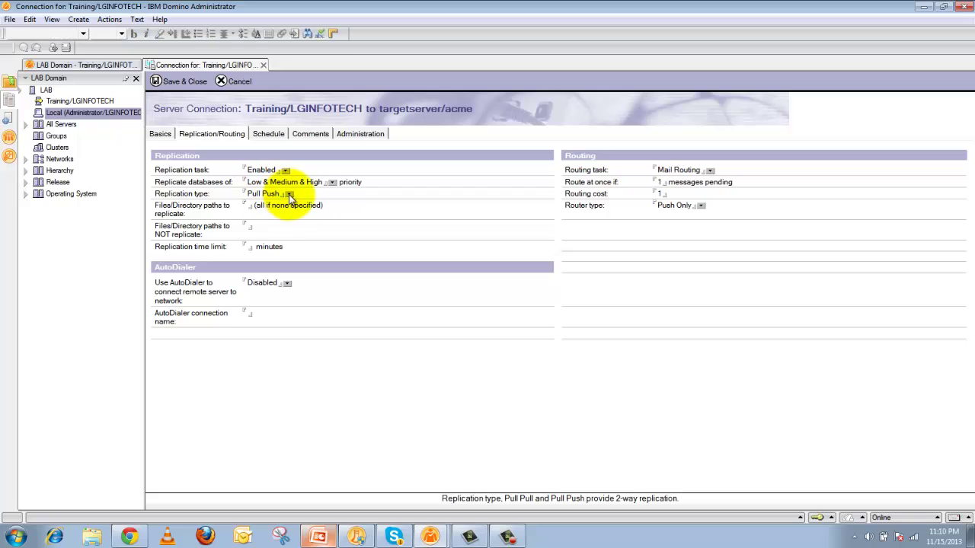
{"action": "left_click", "coordinate": [289, 194]}
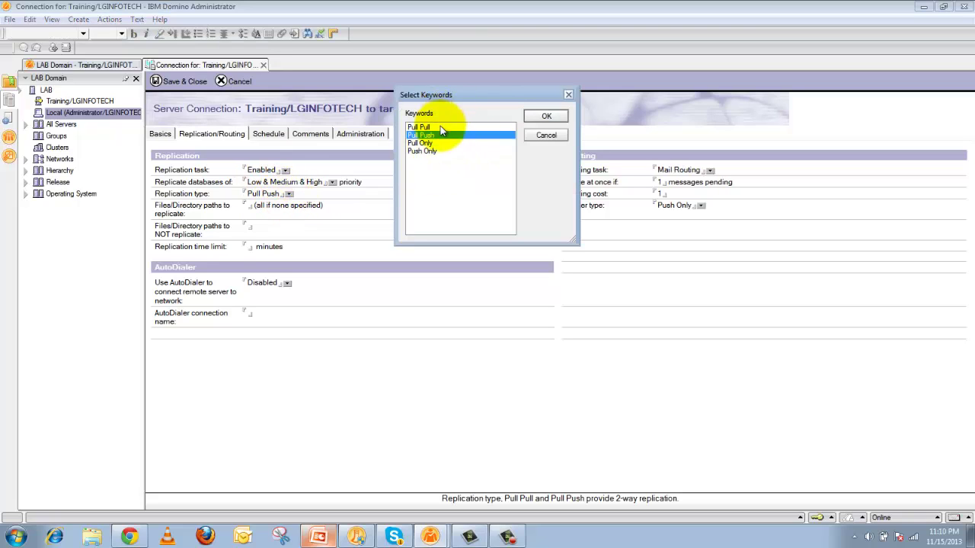
{"action": "left_click", "coordinate": [544, 137]}
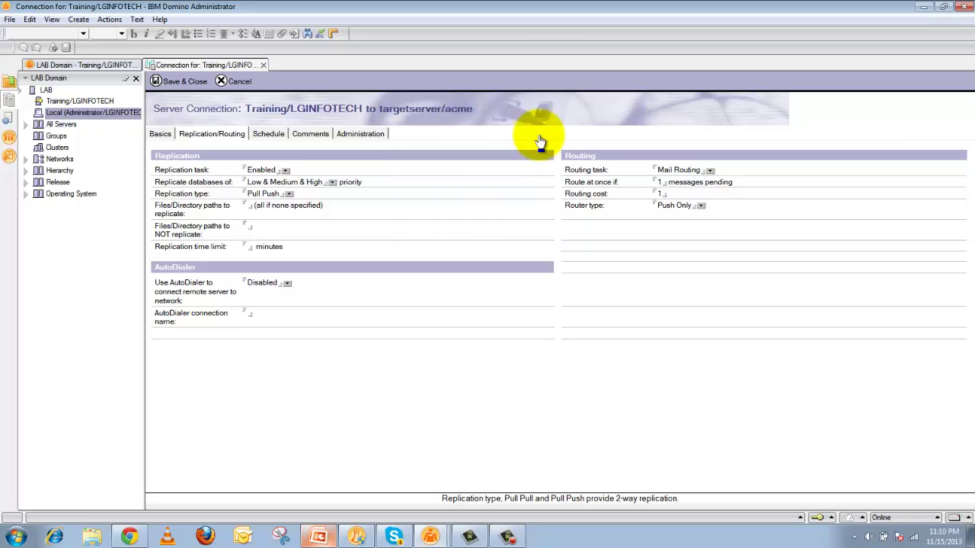
{"action": "left_click", "coordinate": [237, 82]}
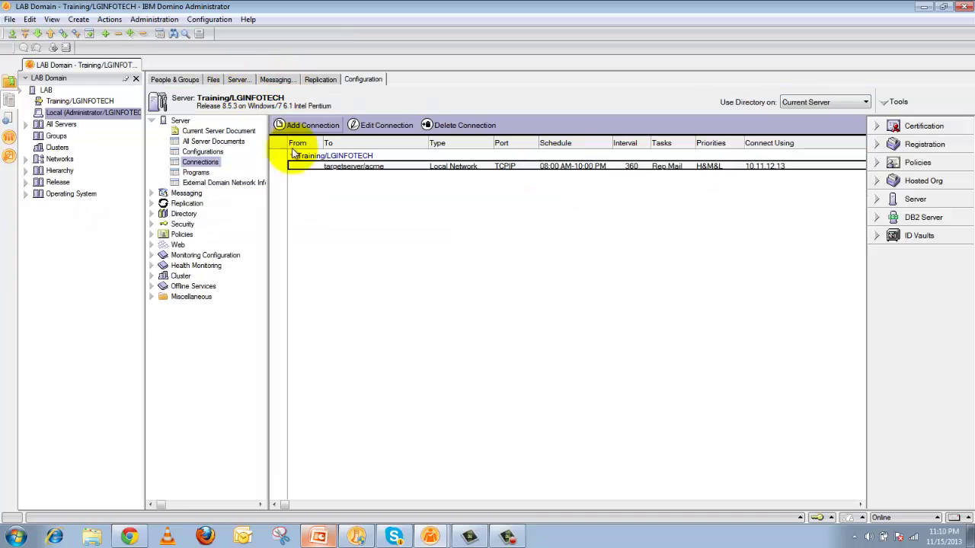
Step: Enter targetserver/acme in the Access server field of the Training server document's Security tab
{"action": "left_click", "coordinate": [241, 131]}
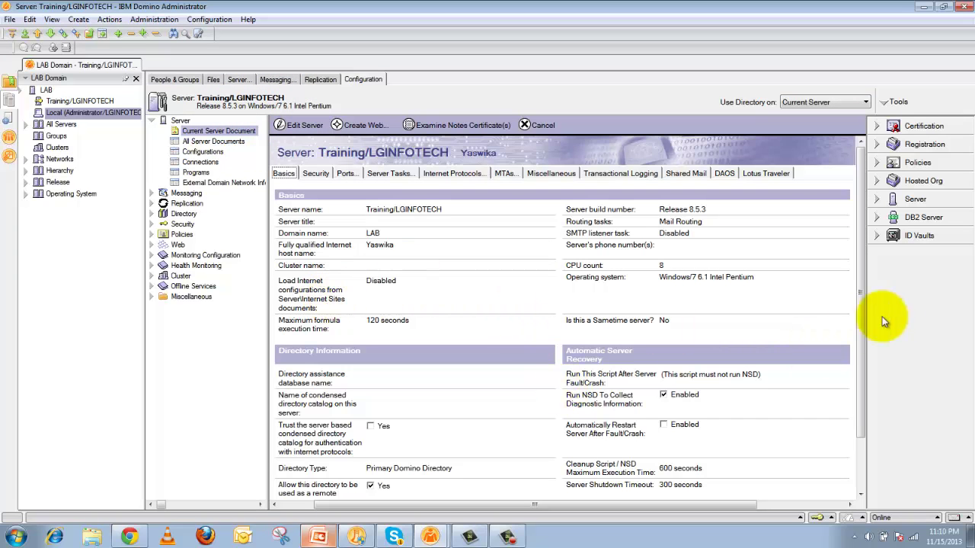
{"action": "left_click_drag", "start_coordinate": [862, 319], "coordinate": [844, 224]}
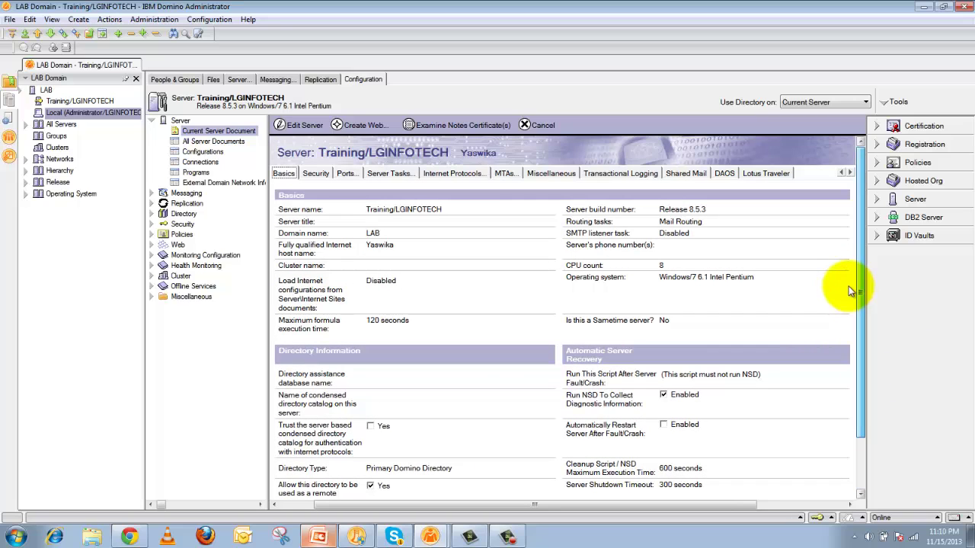
{"action": "left_click", "coordinate": [315, 173]}
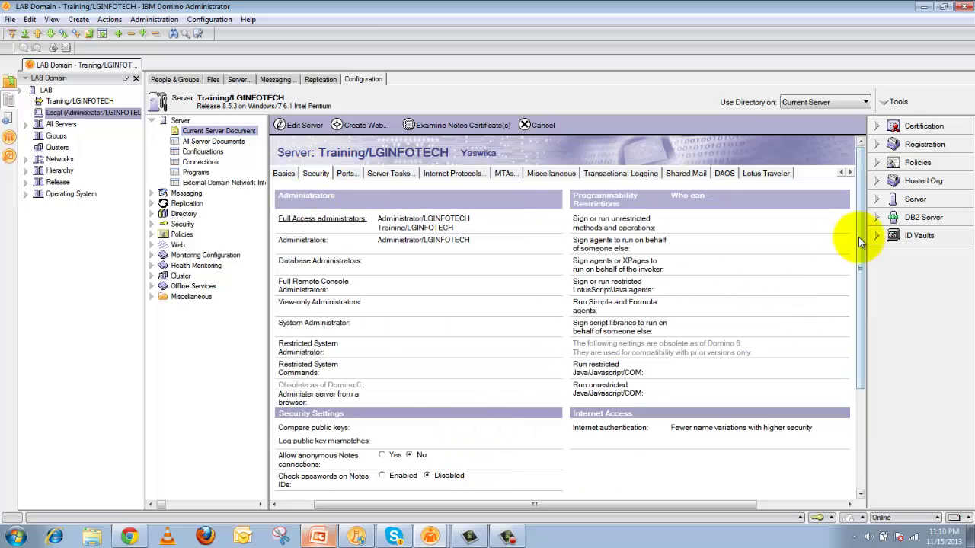
{"action": "left_click", "coordinate": [860, 470]}
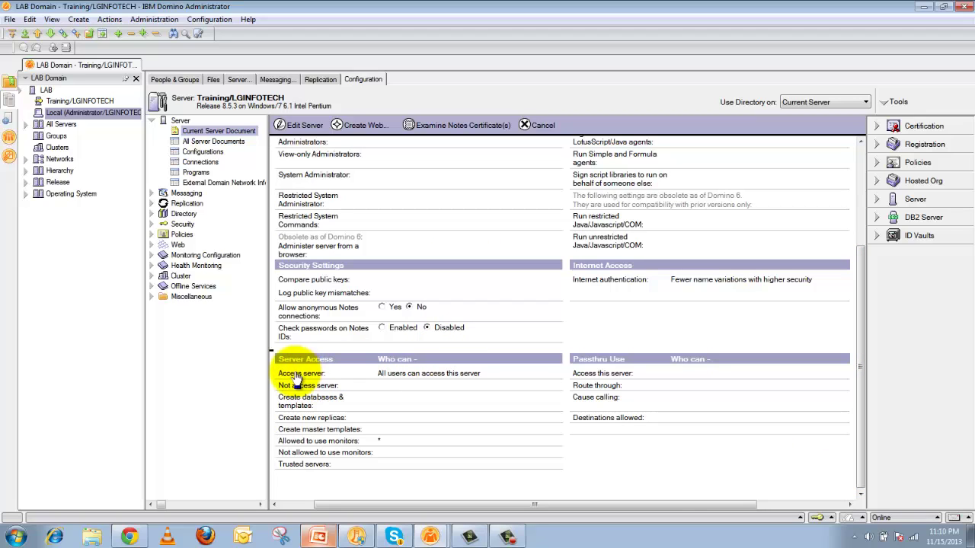
{"action": "double_click", "coordinate": [481, 372]}
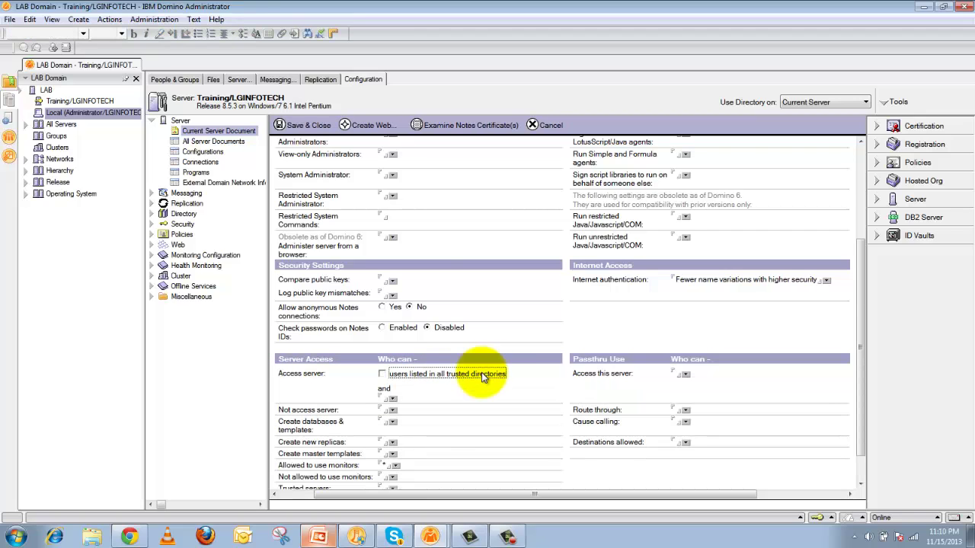
{"action": "left_click", "coordinate": [383, 397]}
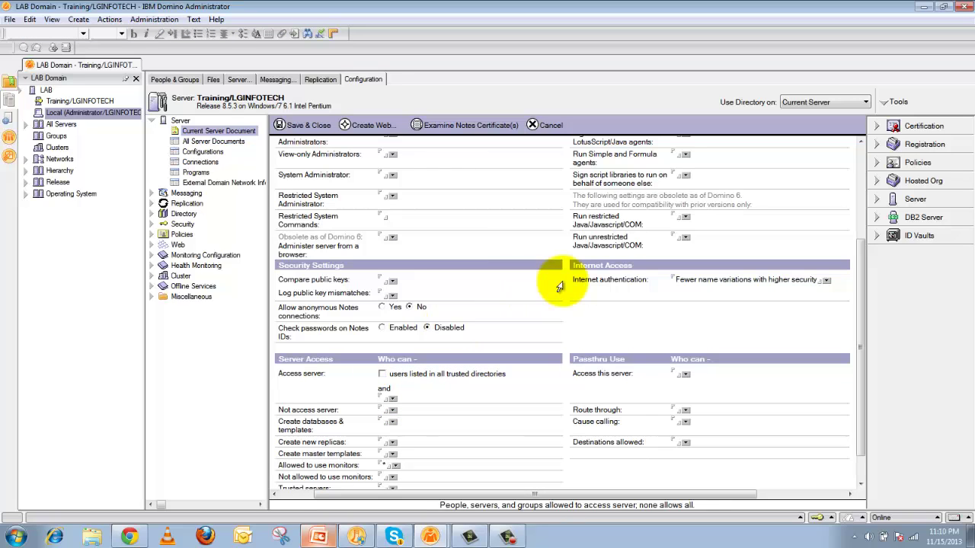
{"action": "type", "text": "targetser"}
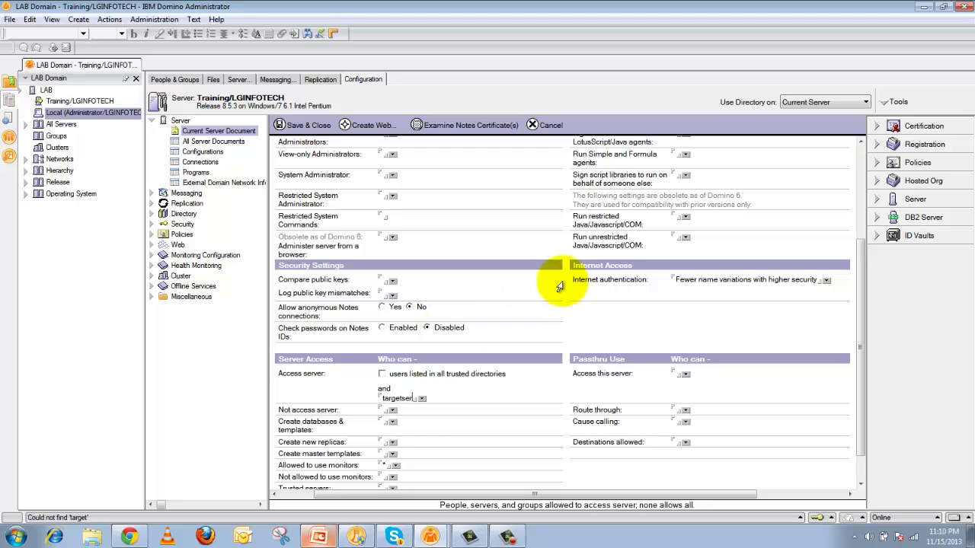
{"action": "type", "text": "ver/adme"}
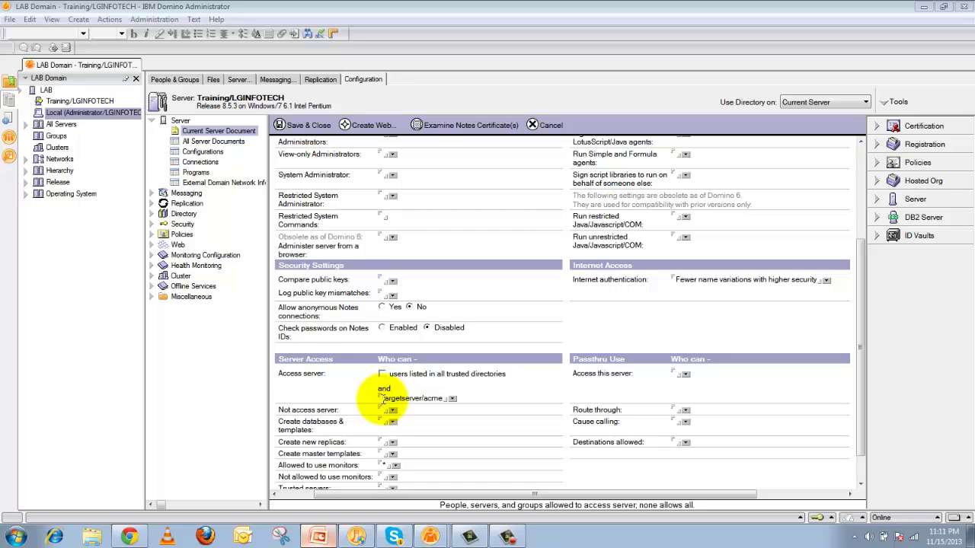
{"action": "left_click", "coordinate": [881, 126]}
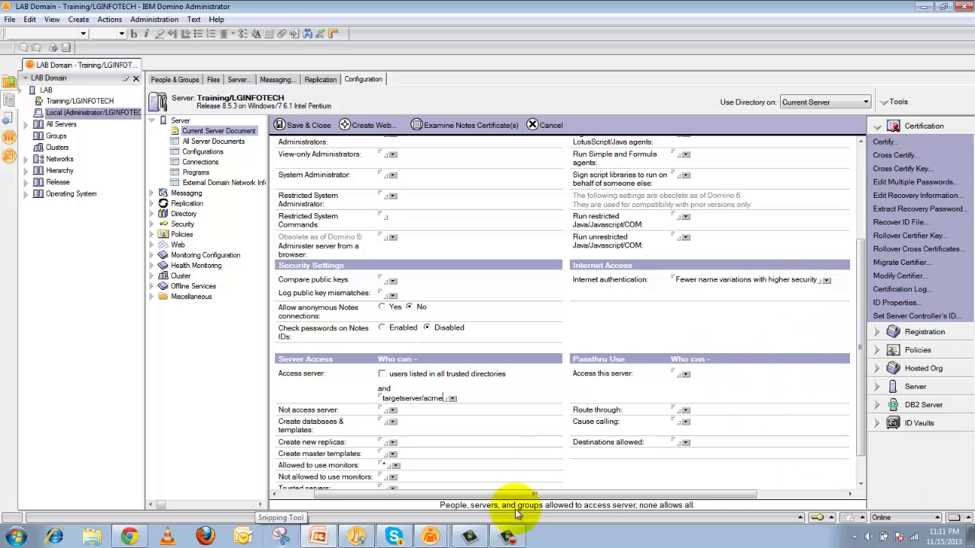
Step: Check the local Administrator mail database's replica ID in its Properties Info tab
{"action": "mouse_move", "coordinate": [430, 538]}
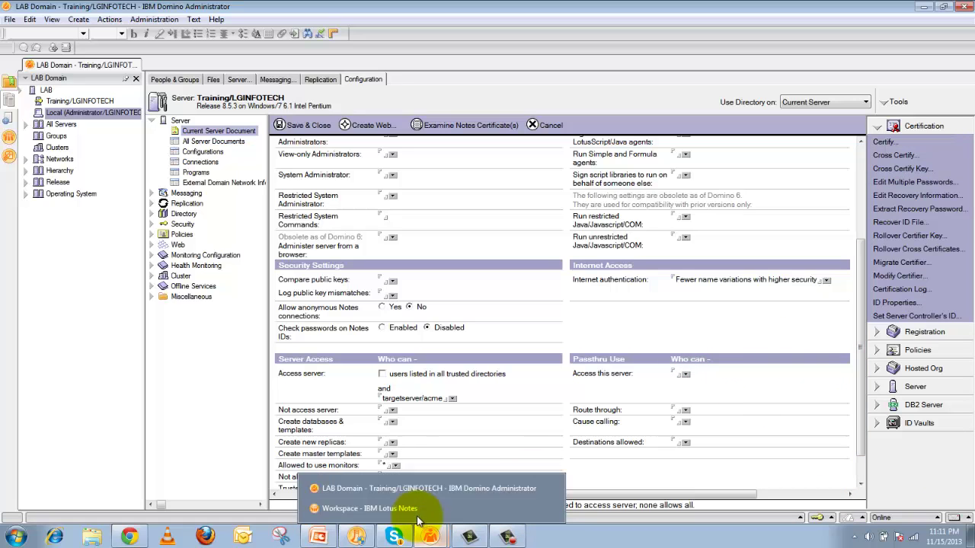
{"action": "left_click", "coordinate": [416, 510]}
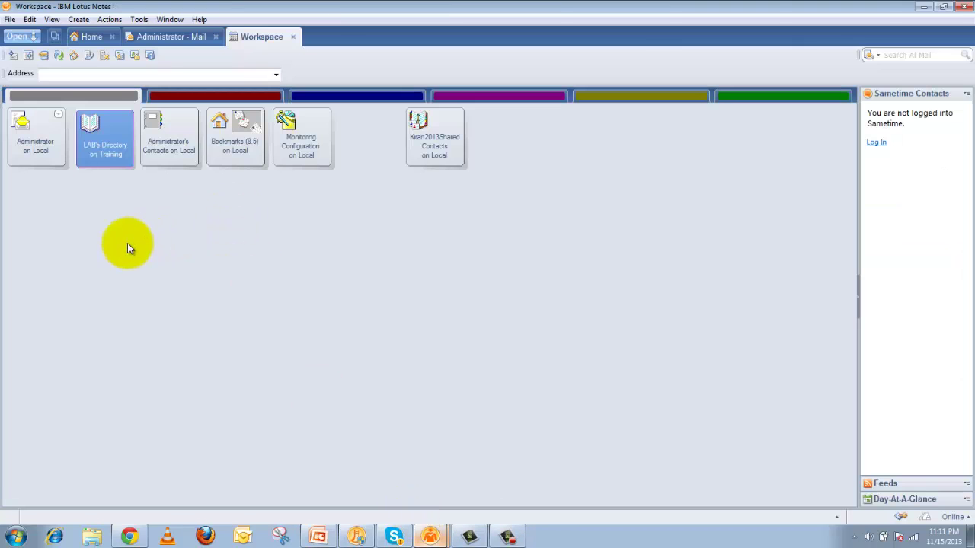
{"action": "right_click", "coordinate": [48, 142]}
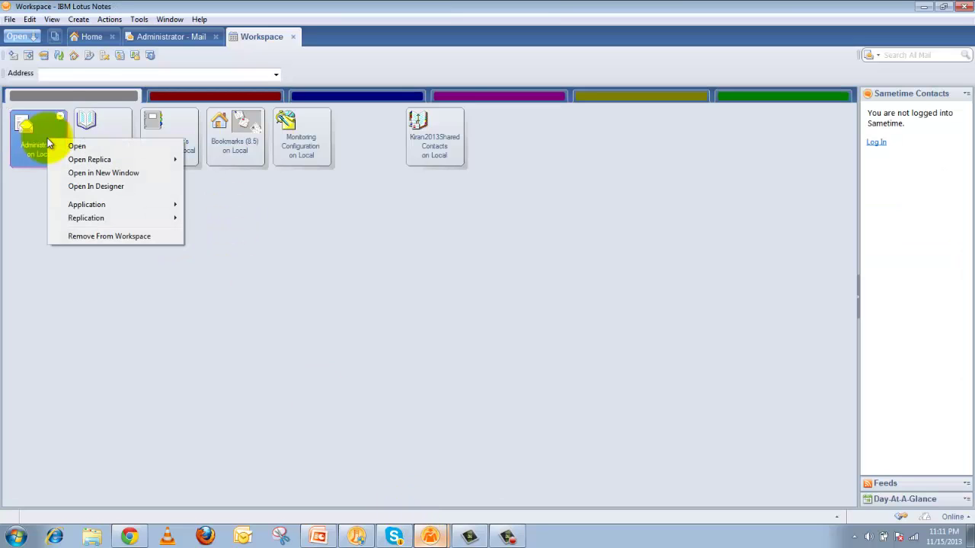
{"action": "mouse_move", "coordinate": [79, 203]}
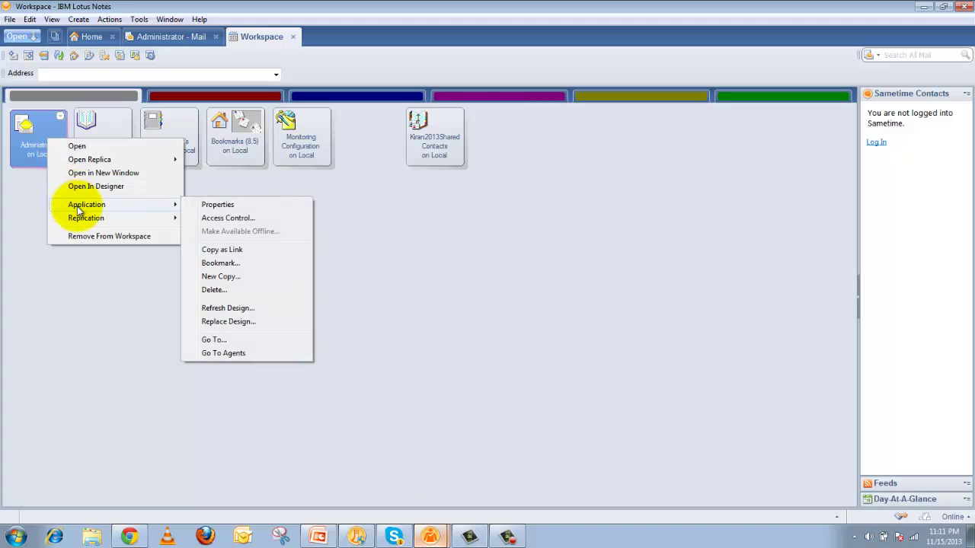
{"action": "left_click", "coordinate": [240, 205]}
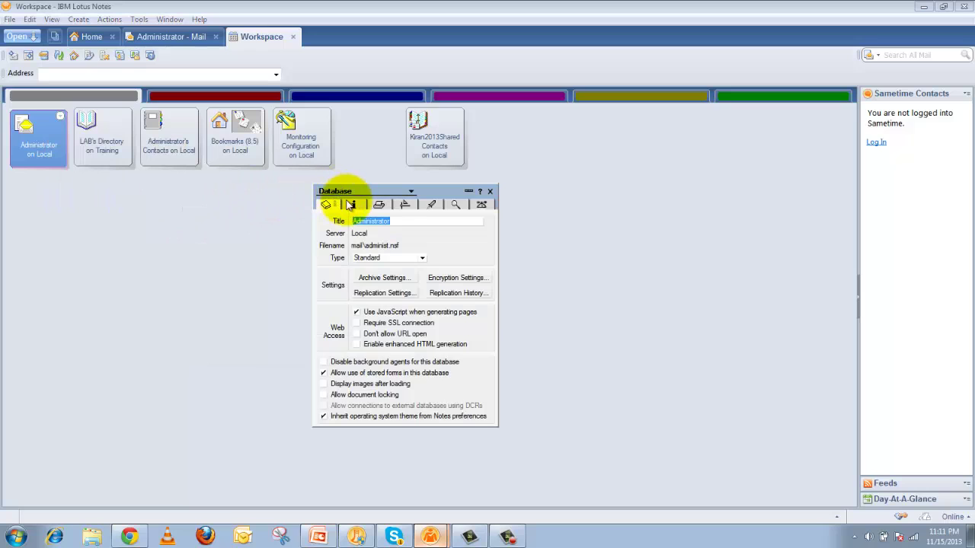
{"action": "left_click", "coordinate": [354, 206]}
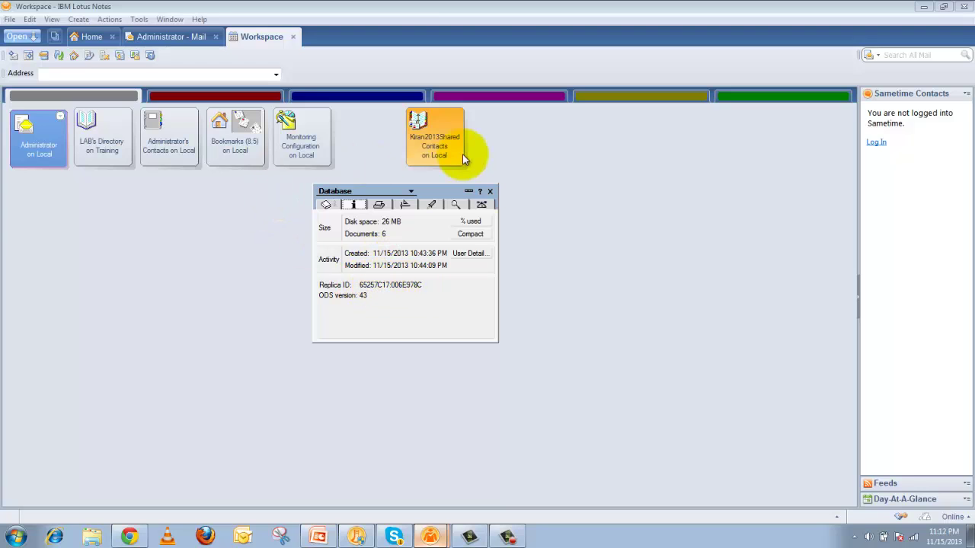
{"action": "left_click", "coordinate": [490, 192]}
{"action": "key", "text": "alt+Return"}
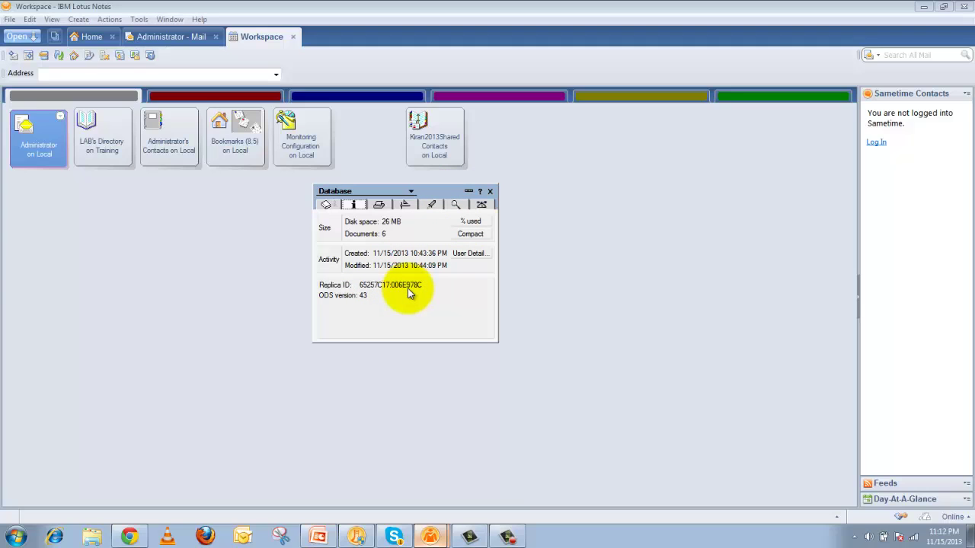
{"action": "left_click", "coordinate": [492, 191]}
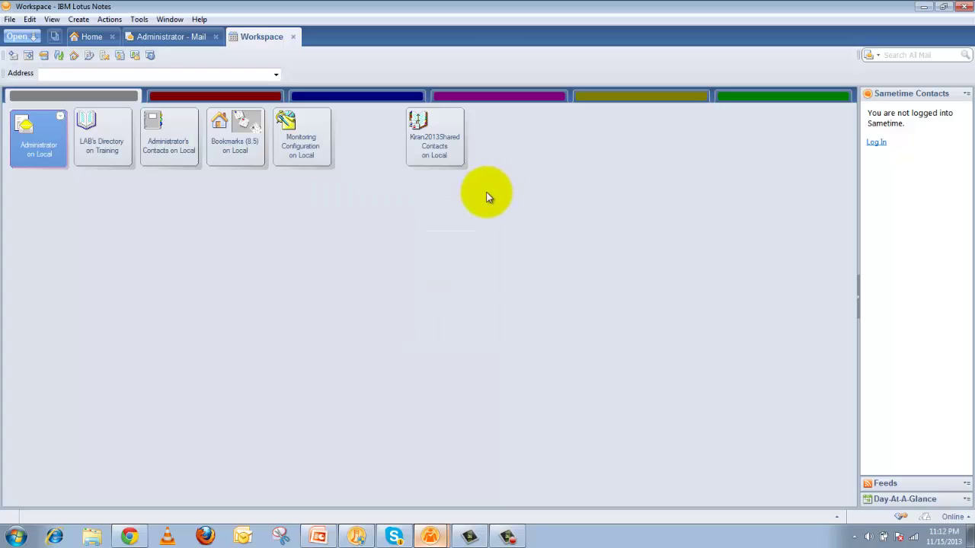
{"action": "left_click", "coordinate": [62, 117]}
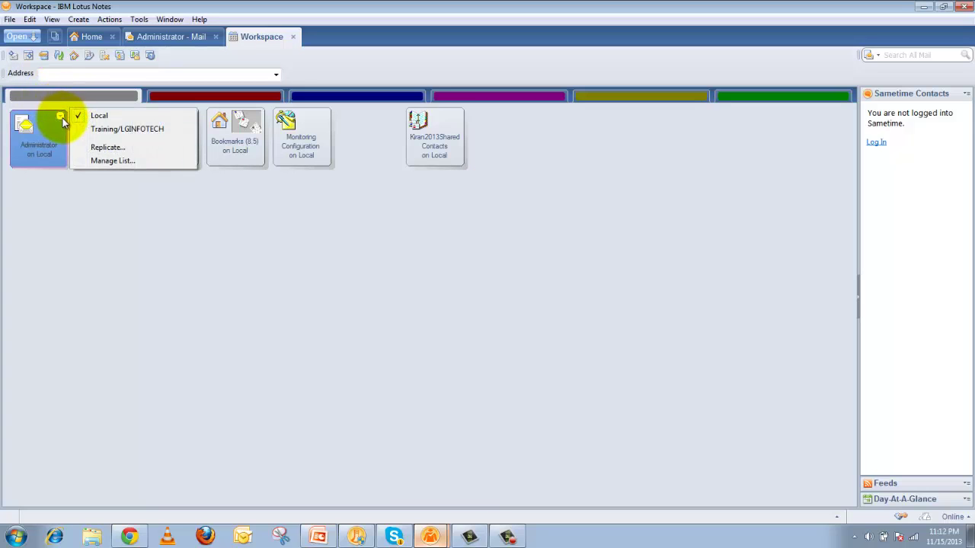
Step: Switch the Administrator icon to the Training/LGINFOTECH replica and confirm its replica ID matches
{"action": "left_click", "coordinate": [87, 129]}
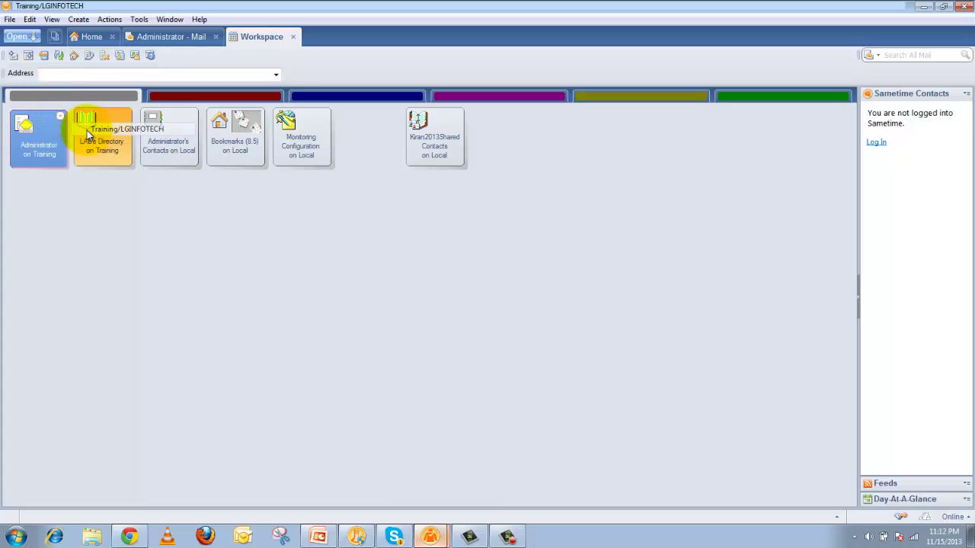
{"action": "right_click", "coordinate": [48, 153]}
{"action": "mouse_move", "coordinate": [118, 221]}
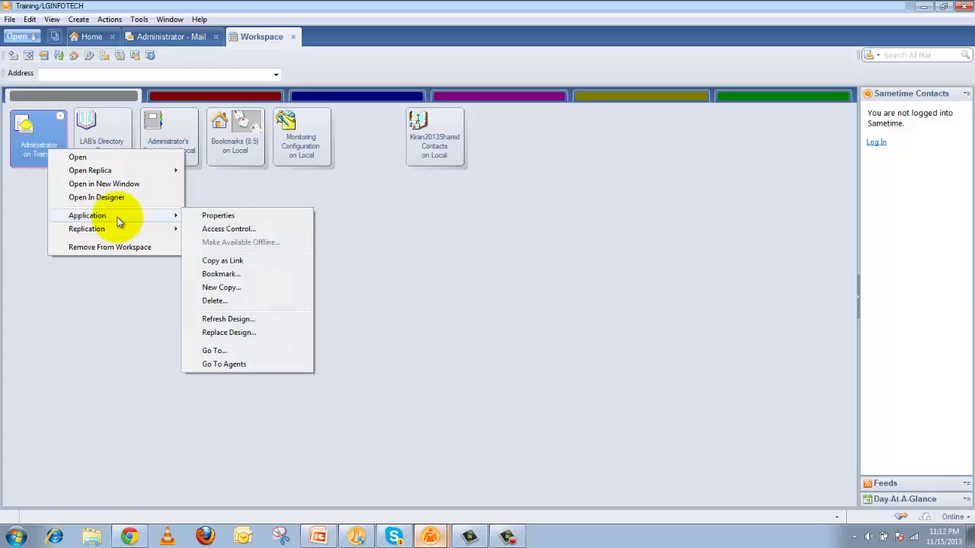
{"action": "left_click", "coordinate": [217, 215]}
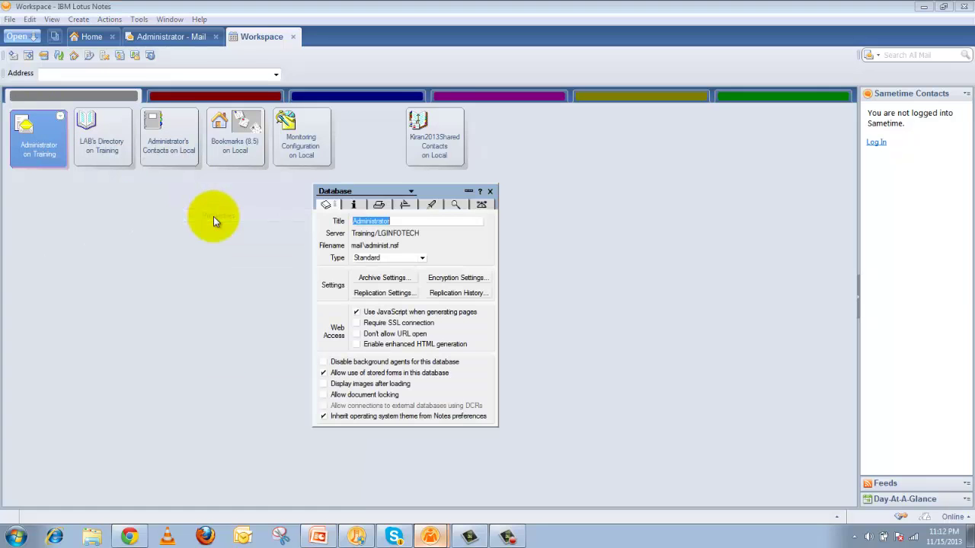
{"action": "left_click", "coordinate": [351, 206]}
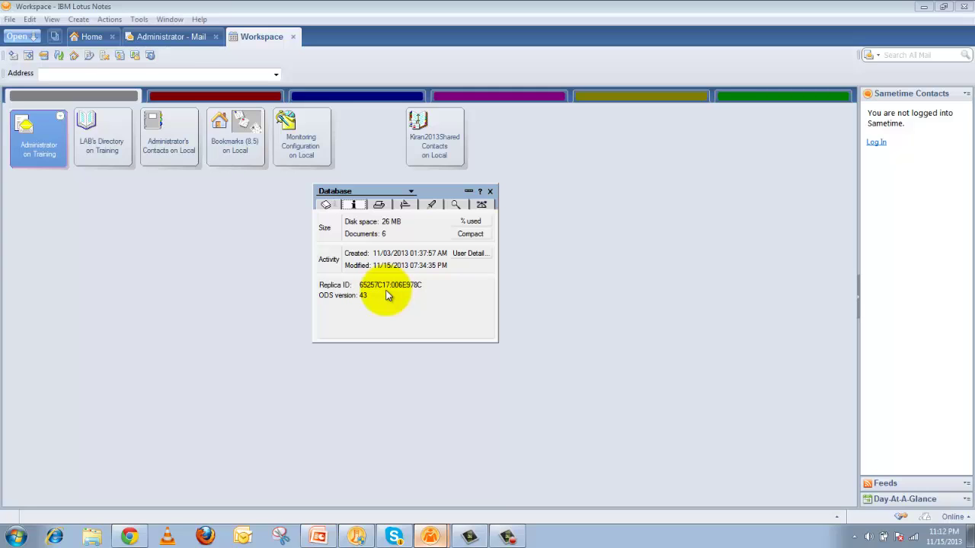
{"action": "left_click", "coordinate": [490, 192]}
Step: Check the Administrator database's replication history, which is empty
{"action": "right_click", "coordinate": [33, 145]}
{"action": "mouse_move", "coordinate": [114, 228]}
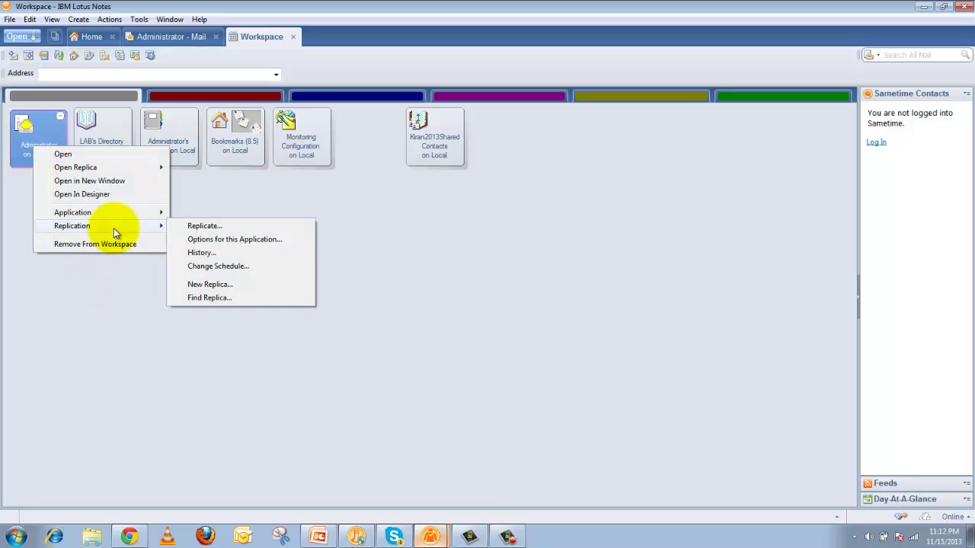
{"action": "left_click", "coordinate": [218, 252]}
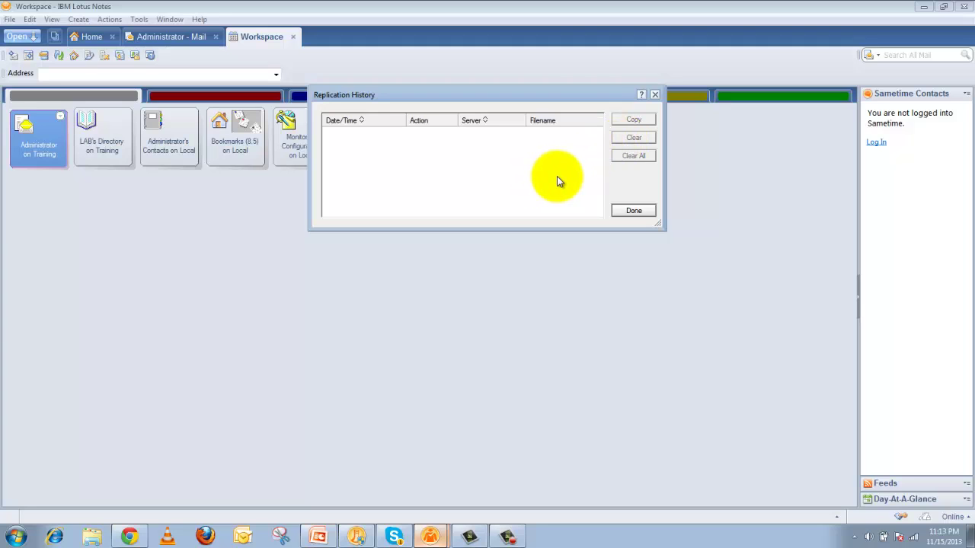
{"action": "left_click", "coordinate": [655, 96]}
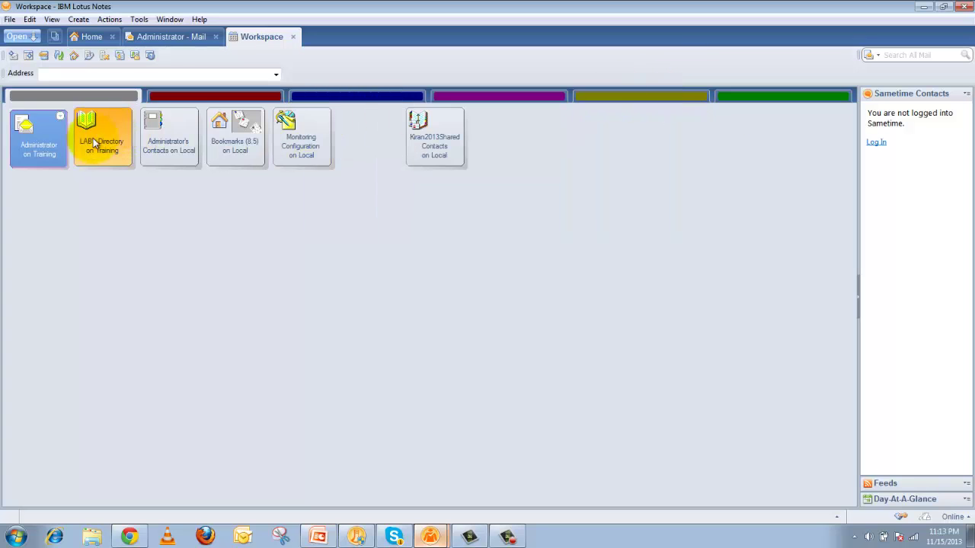
Step: Open the Administrator database's ACL and select Training/LGINFOTECH to check its Manager access
{"action": "right_click", "coordinate": [44, 152]}
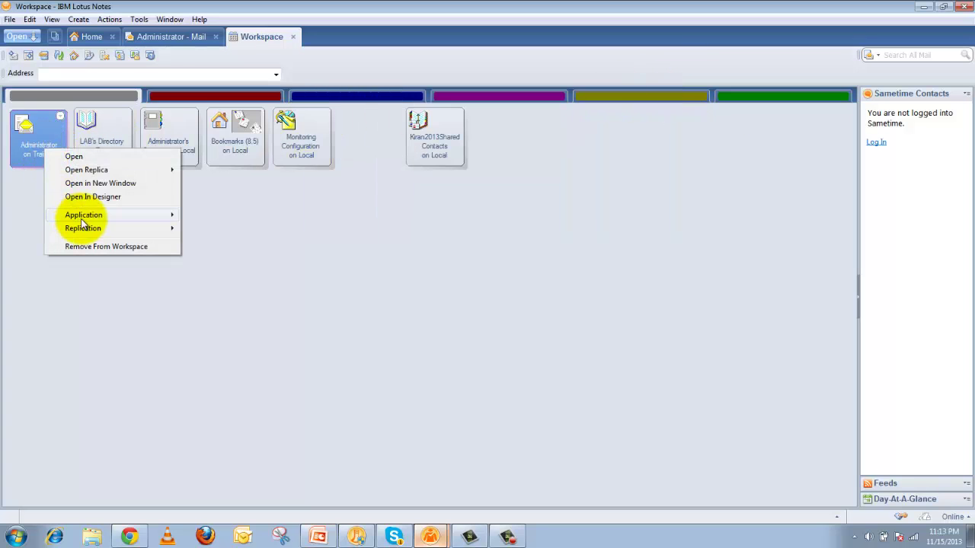
{"action": "mouse_move", "coordinate": [72, 215]}
{"action": "left_click", "coordinate": [224, 227]}
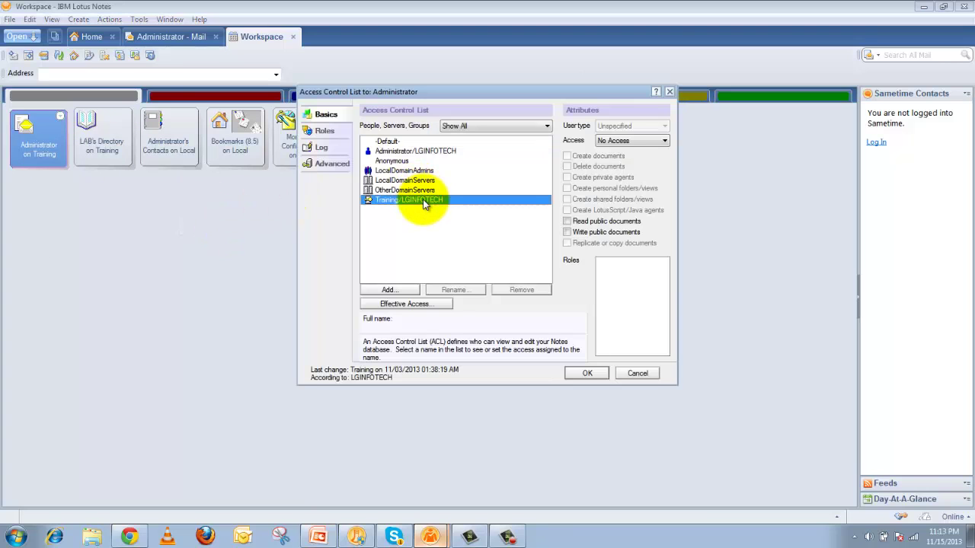
{"action": "left_click", "coordinate": [419, 200]}
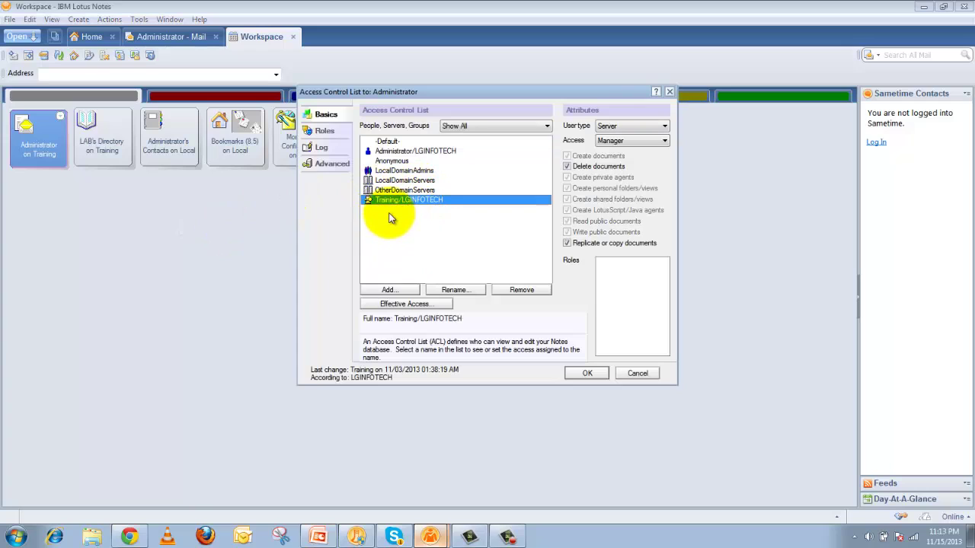